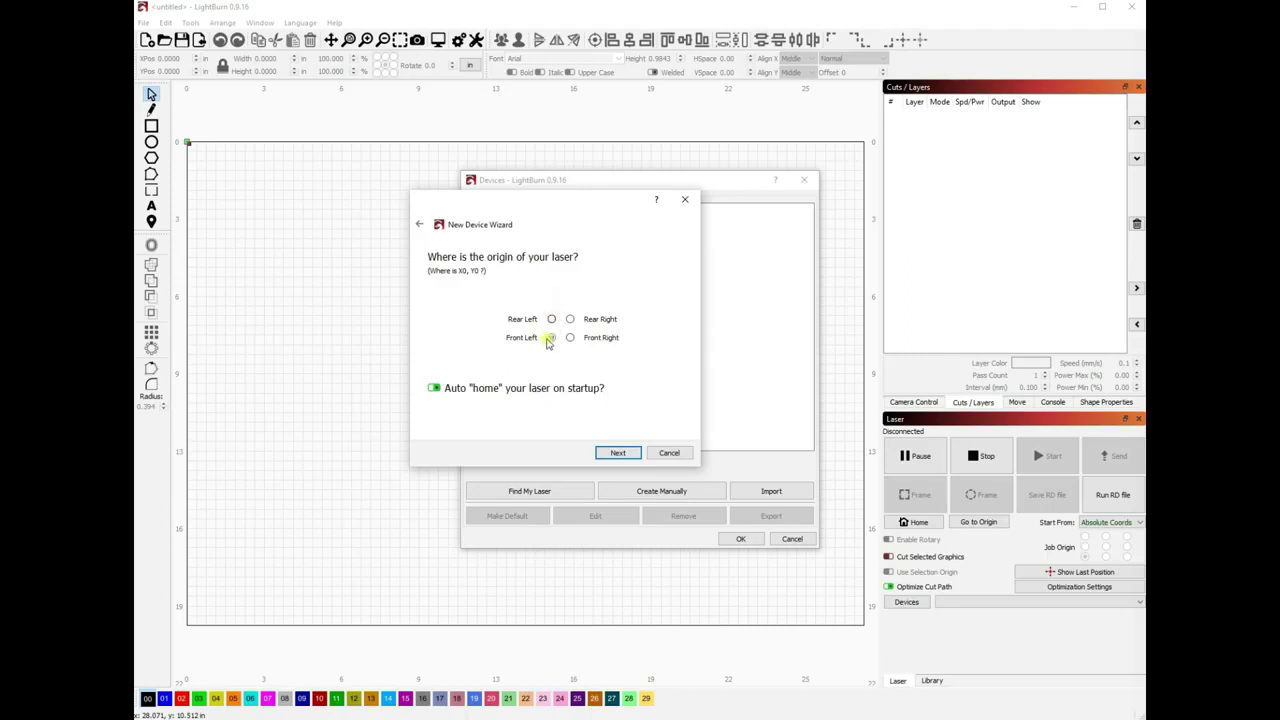
# Turn off auto-homing on startup, finish creating the Onefinity laser device, and accept the device list.
pyautogui.click(434, 388)
pyautogui.click(618, 455)
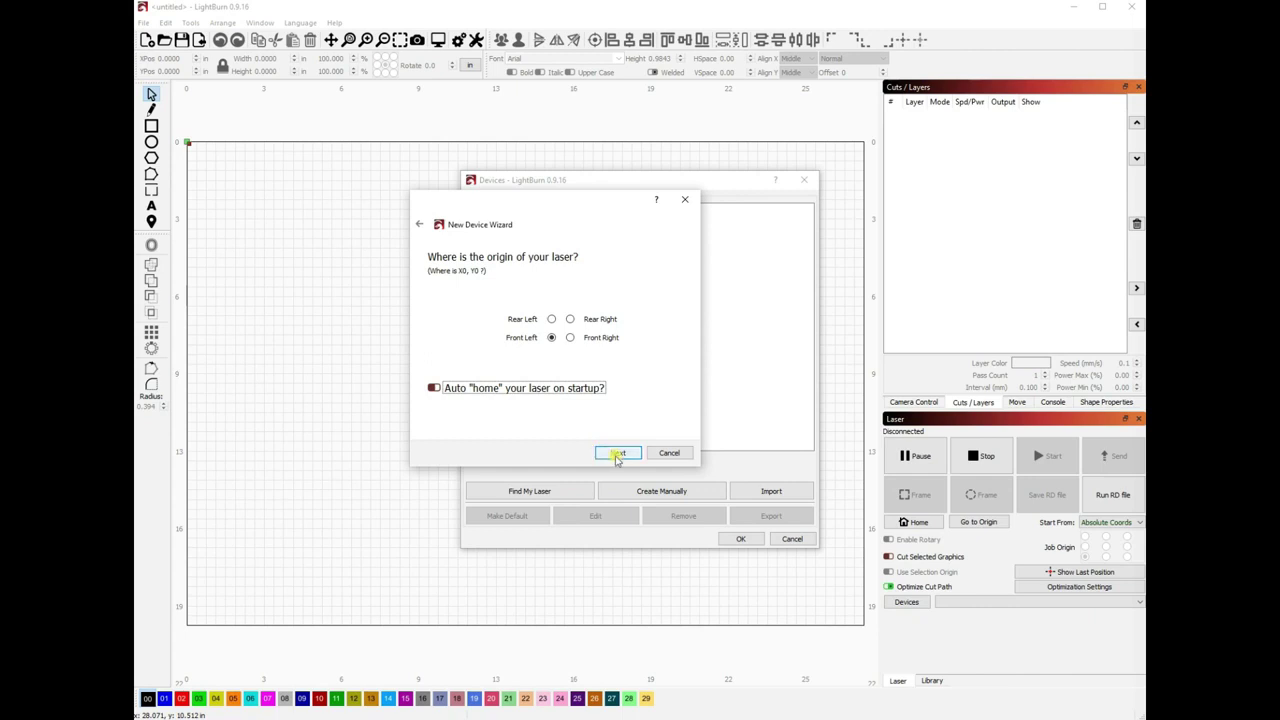
pyautogui.click(617, 455)
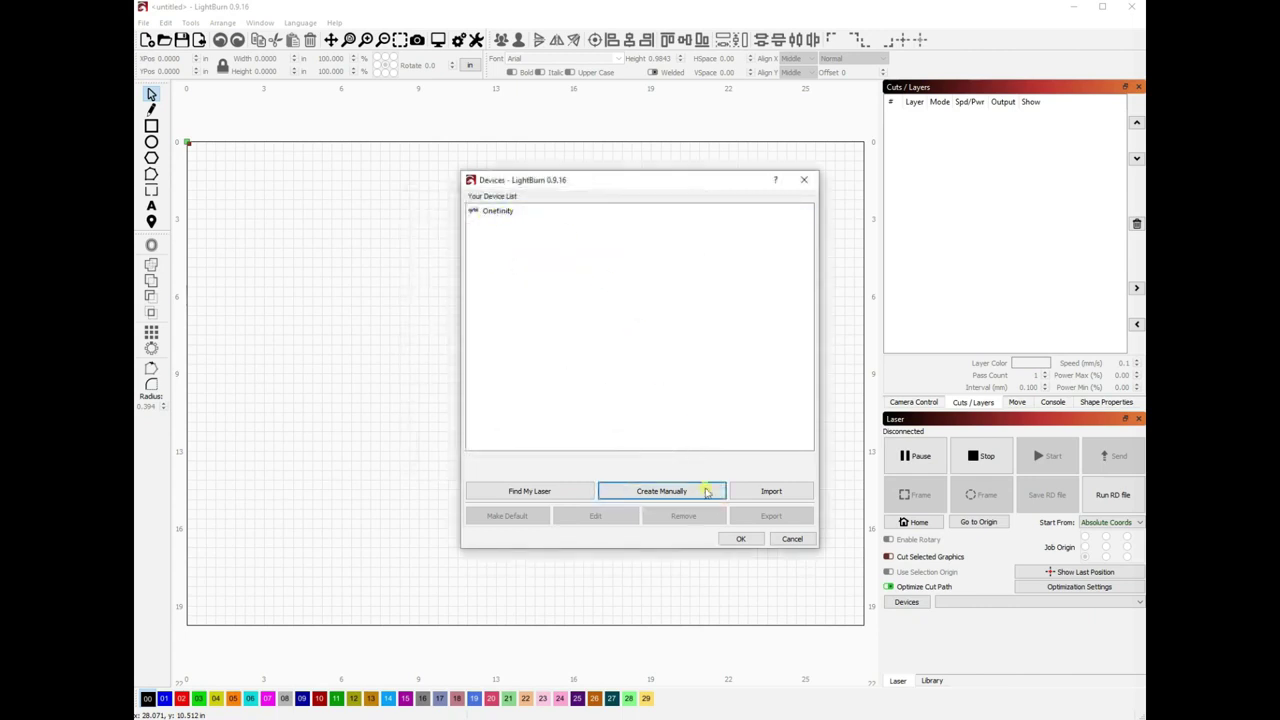
pyautogui.click(739, 537)
# Make Onefinity the active laser device and set its port to (Choose).
pyautogui.click(1054, 603)
pyautogui.click(1063, 613)
pyautogui.click(962, 603)
pyautogui.click(965, 615)
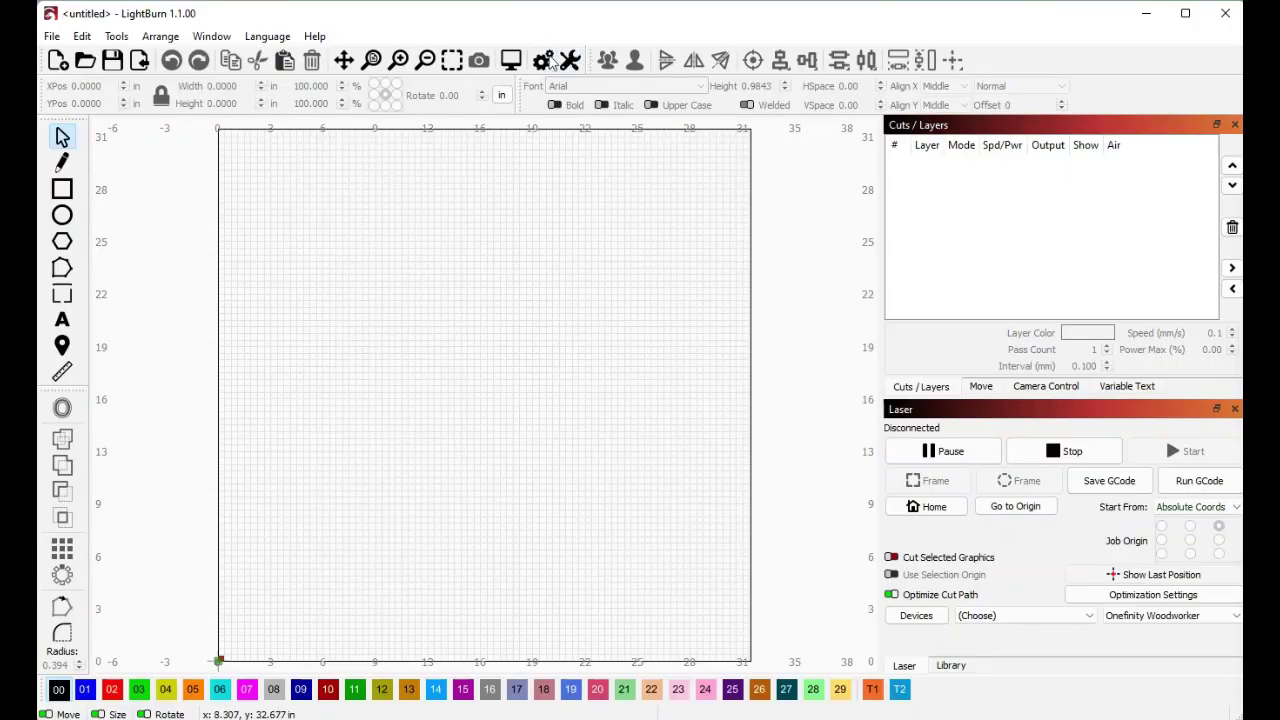
# Set the maximum S-value to 1000 in the device settings and apply them.
pyautogui.click(570, 61)
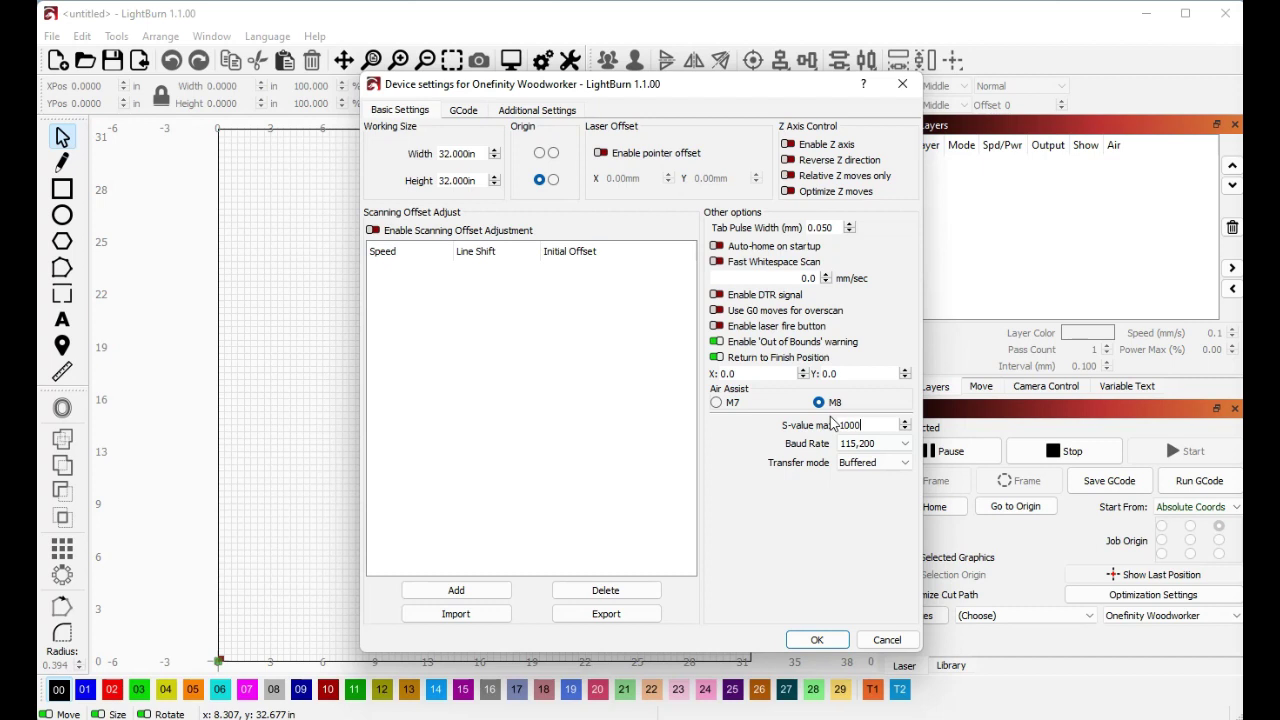
pyautogui.click(817, 640)
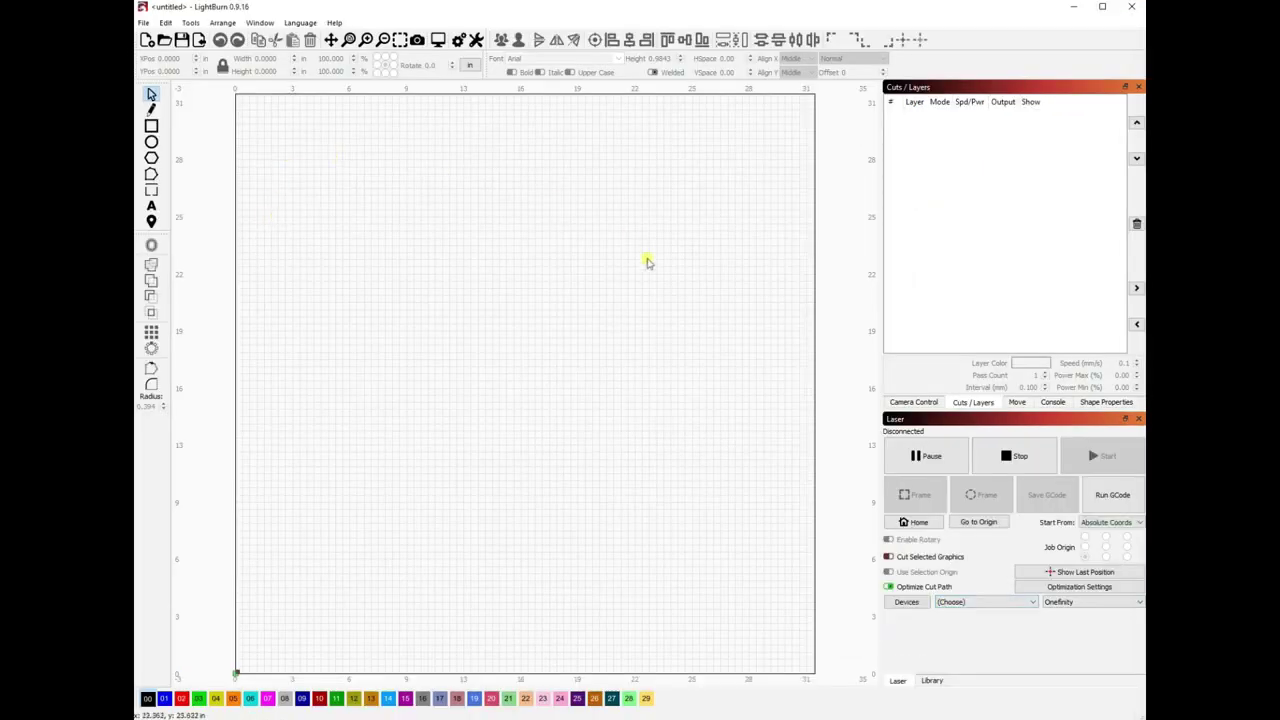
# Load the JTech7W_library.clb cut library from the Downloads folder and return to the laser controls.
pyautogui.scroll(-1, 650, 300)
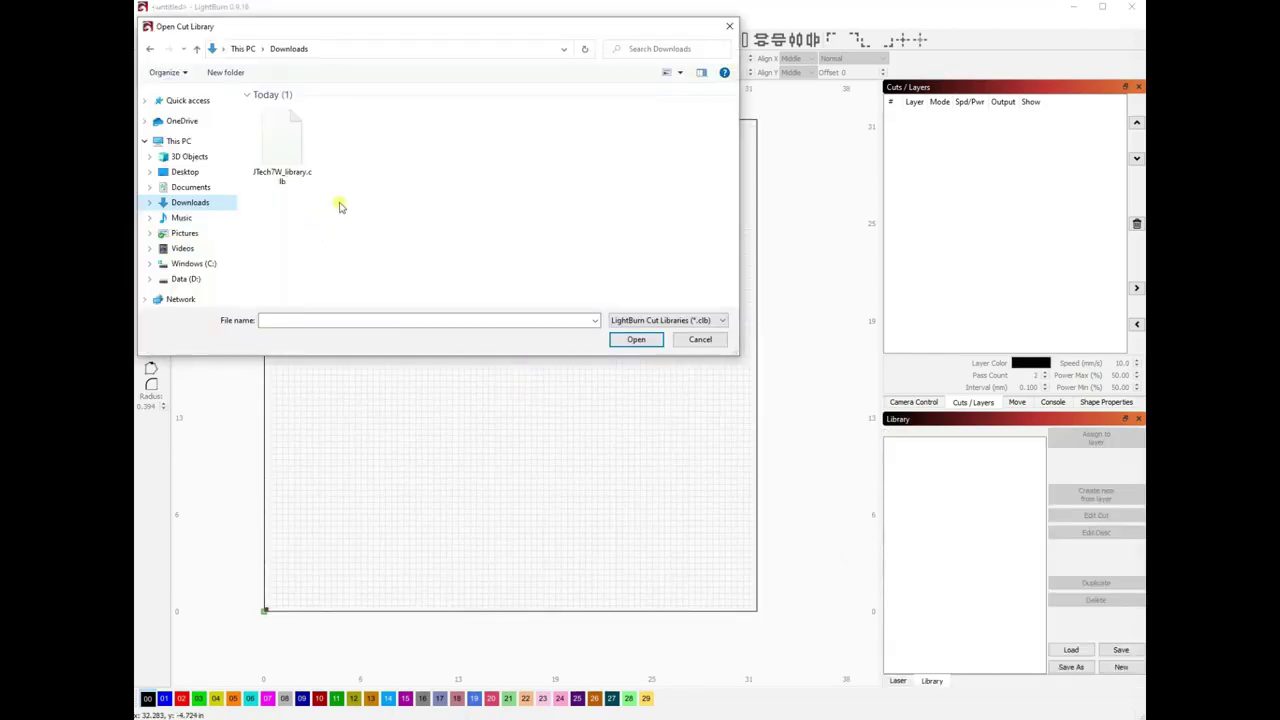
pyautogui.doubleClick(272, 182)
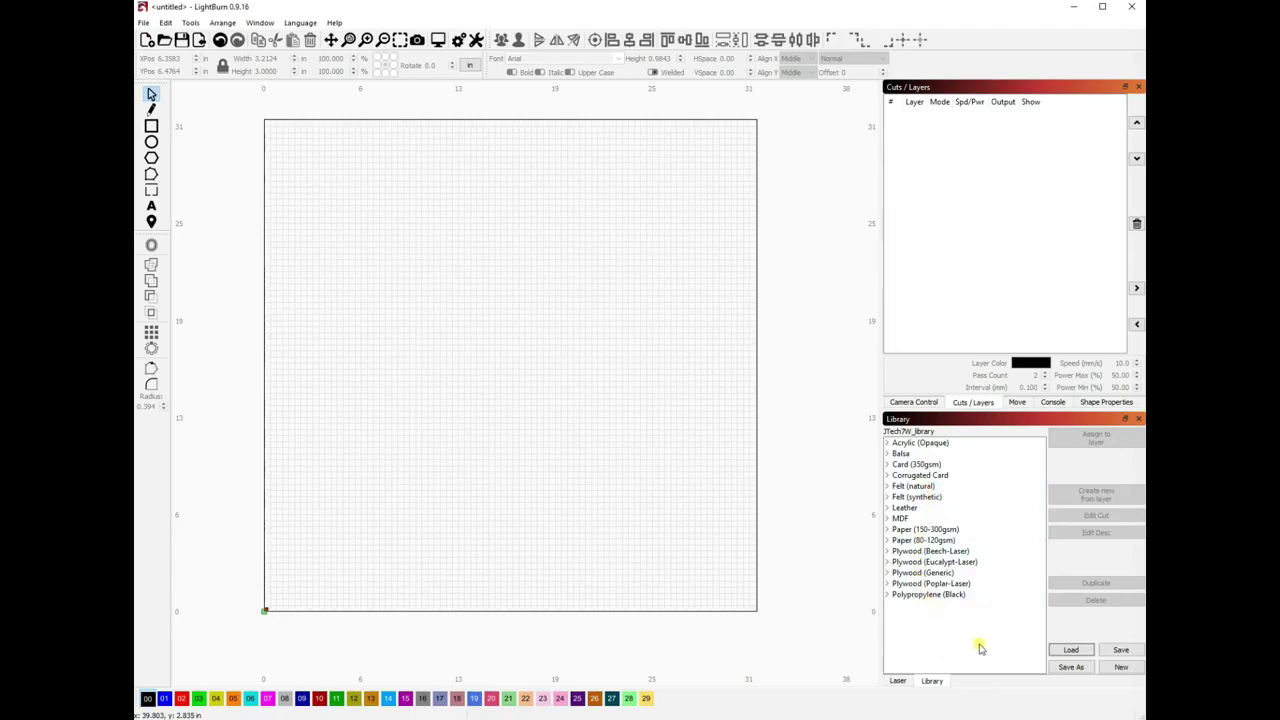
pyautogui.click(897, 681)
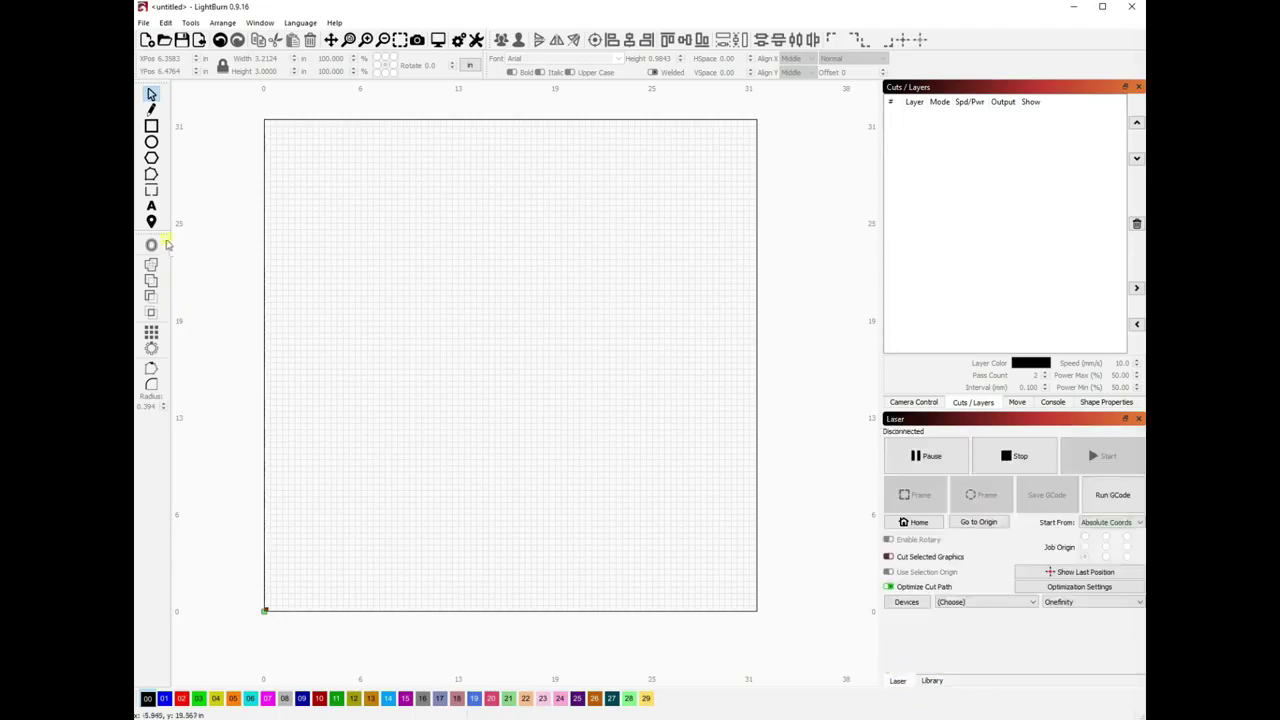
# Draw a rectangle about 5.55 by 5.35 in near the workspace's lower-left area, and set its width and height to 3 in.
pyautogui.click(151, 126)
pyautogui.moveTo(321, 439); pyautogui.dragTo(407, 521)
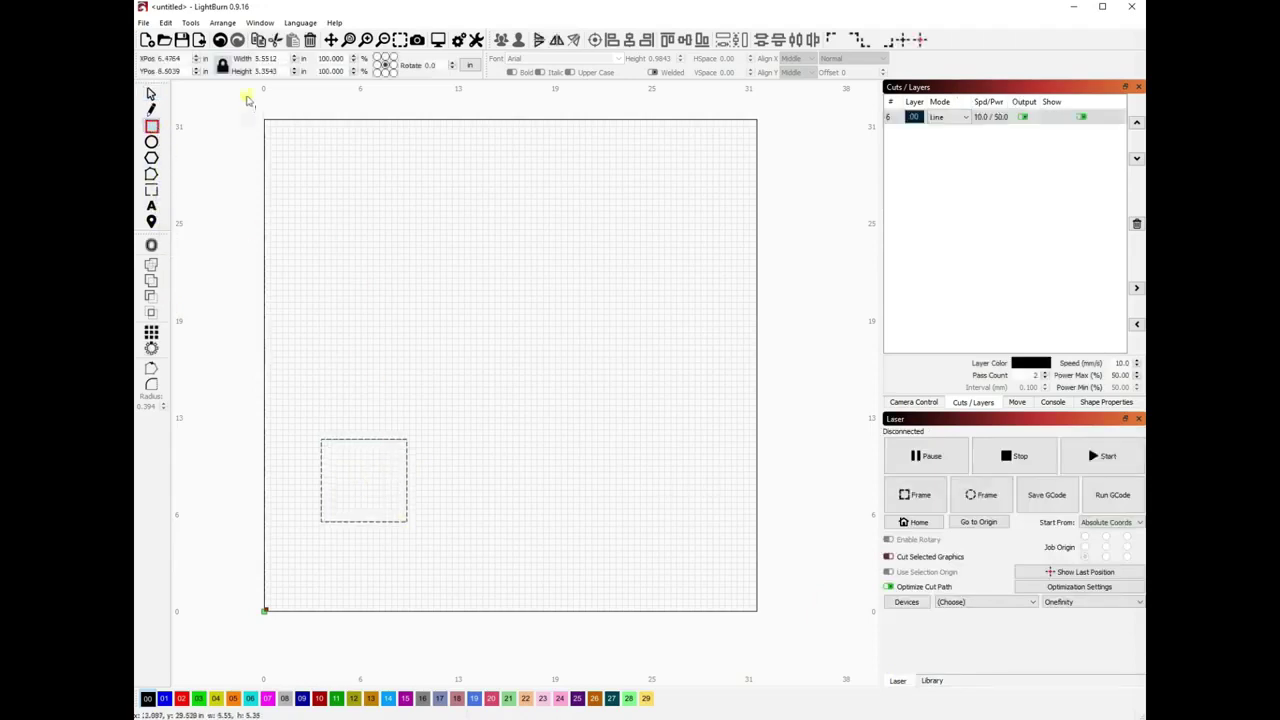
pyautogui.moveTo(280, 60); pyautogui.dragTo(230, 62)
pyautogui.write('3')
pyautogui.press('Tab')
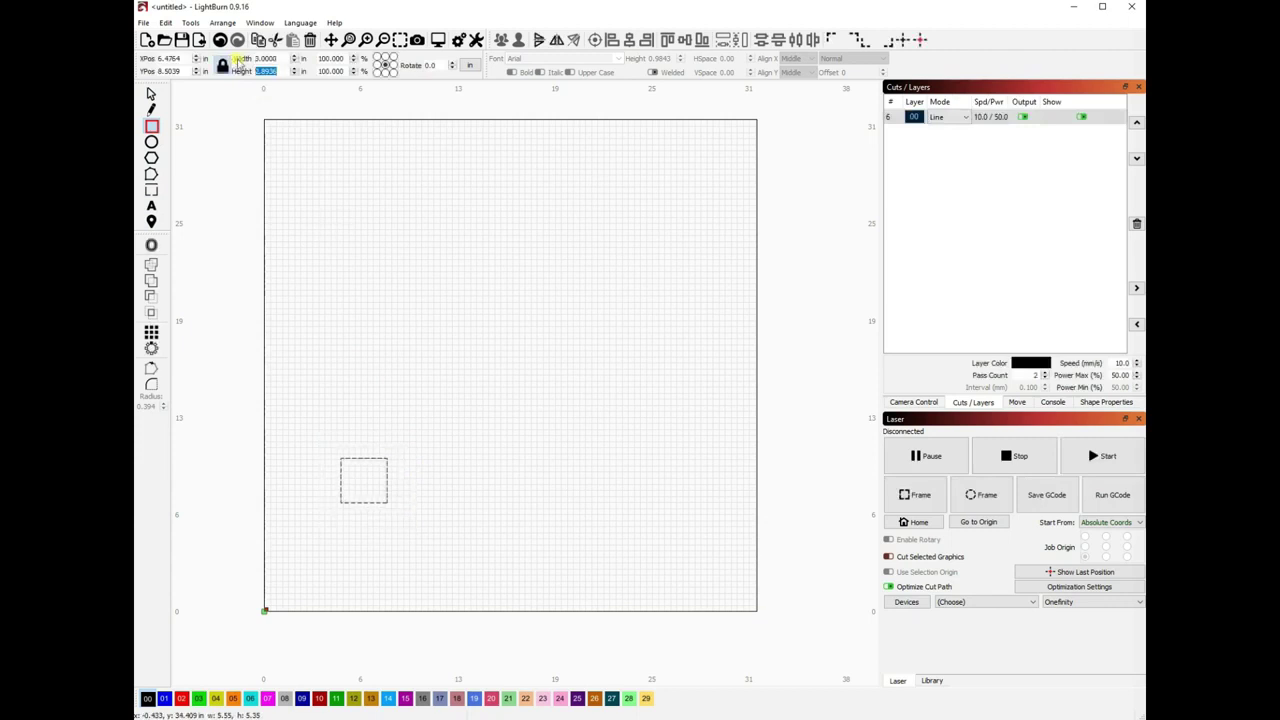
pyautogui.write('3')
pyautogui.press('Tab')
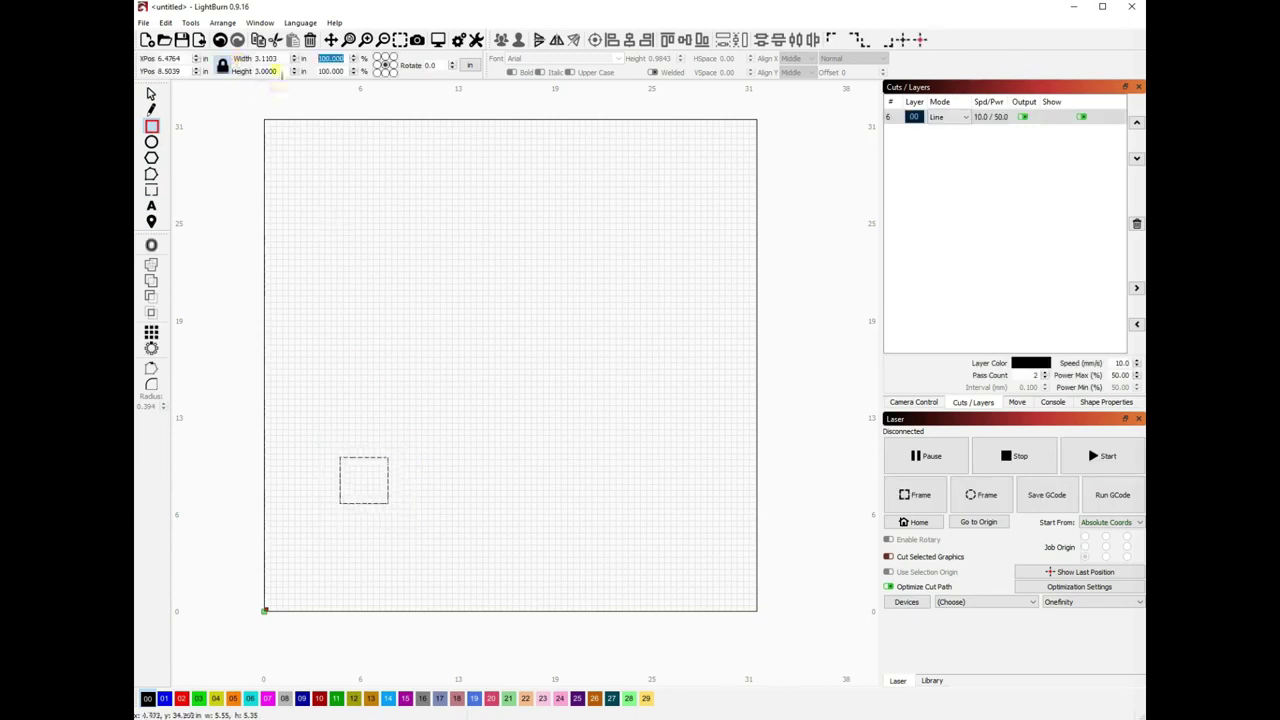
# Unlock the rectangle's aspect ratio and set its width to 3 in.
pyautogui.click(222, 67)
pyautogui.moveTo(280, 60); pyautogui.dragTo(222, 58)
pyautogui.write('3')
pyautogui.press('Tab')
pyautogui.press('Return')
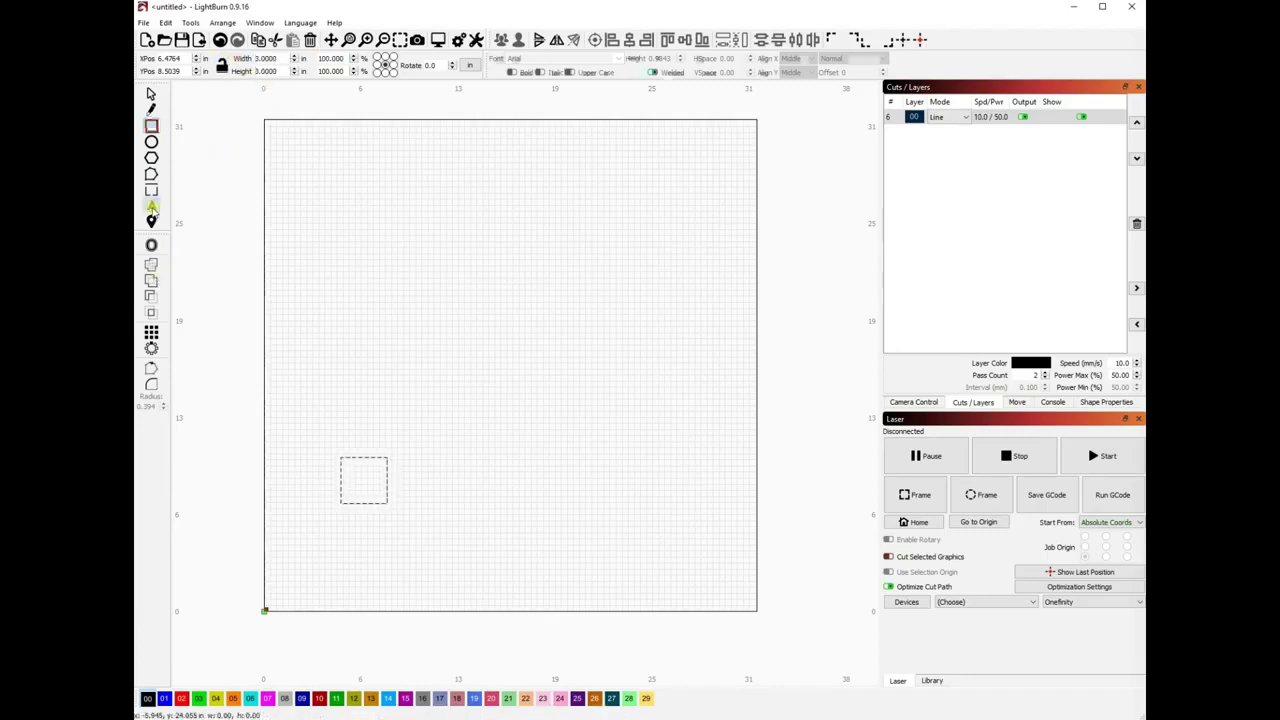
# Add the text "Fun", "with", "lasers" on three lines in Arial over the square.
pyautogui.hotkey('ctrl', 't')
pyautogui.scroll(6, 350, 495)
pyautogui.click(312, 385)
pyautogui.write('Fun')
pyautogui.press('Return')
pyautogui.write('with')
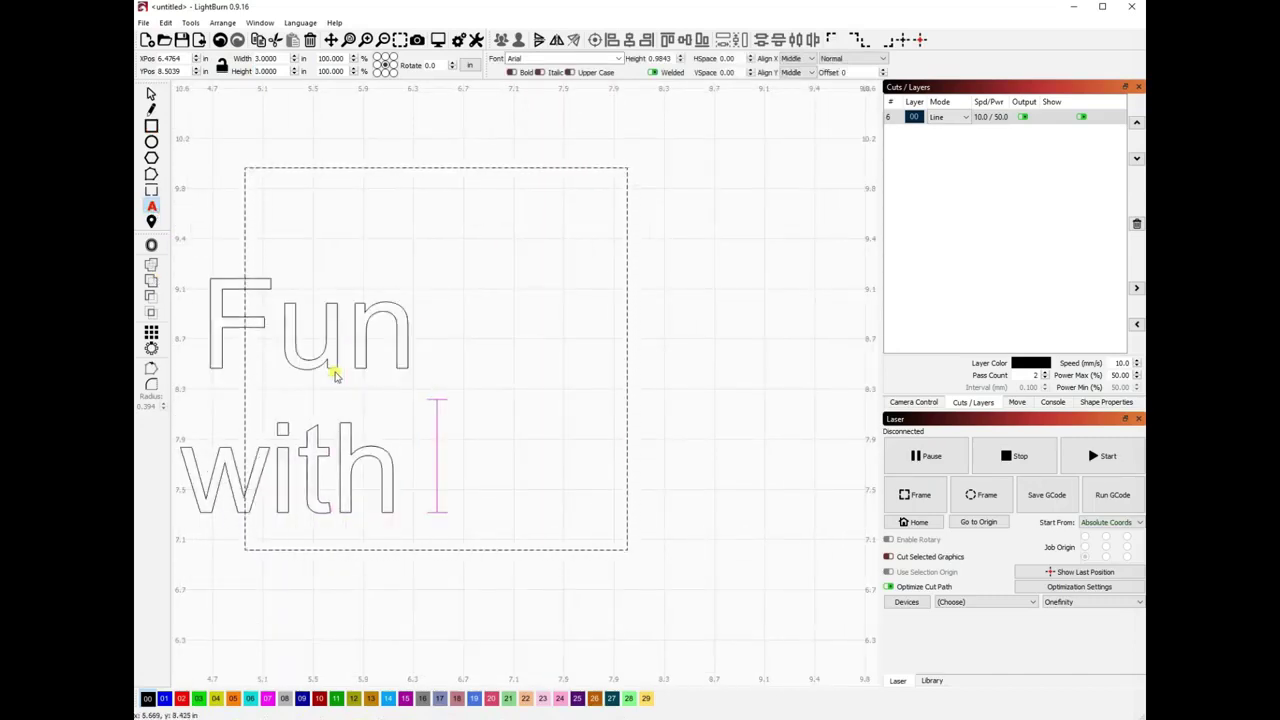
pyautogui.press('Return')
pyautogui.write('lasers')
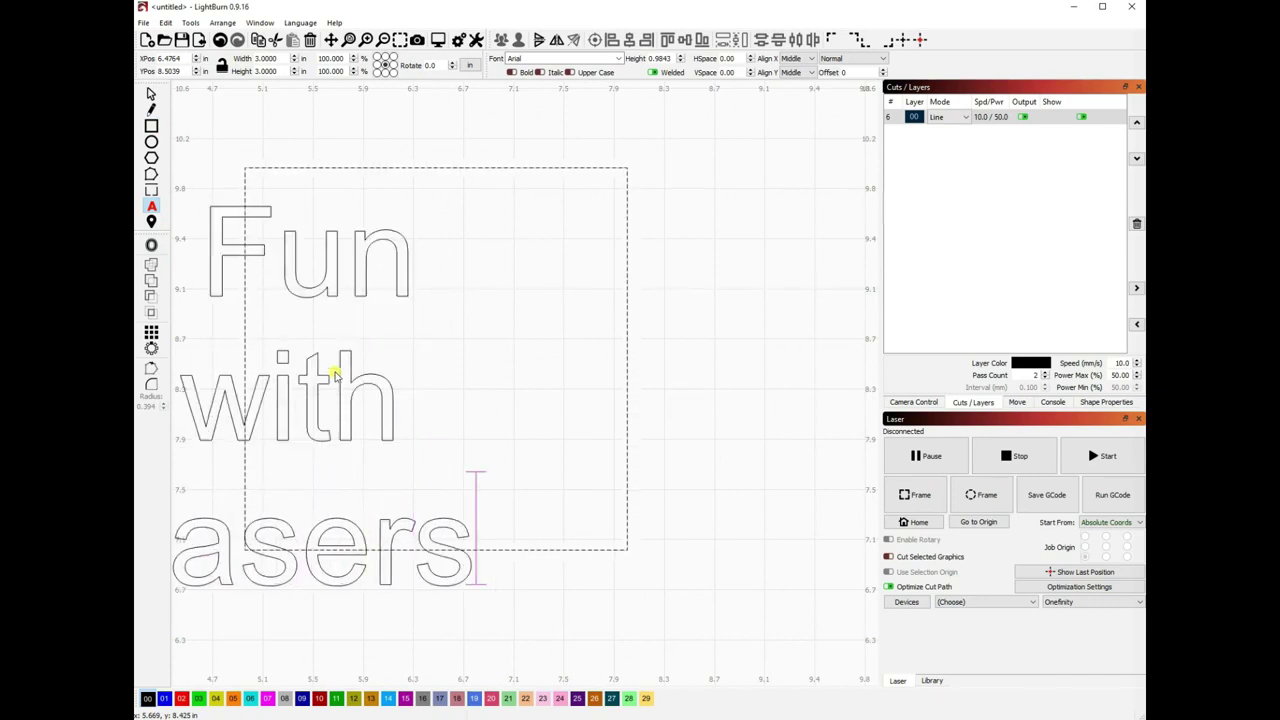
# Scale the text down to about 1.08 by 1.27 in and move it to the middle of the square.
pyautogui.click(151, 93)
pyautogui.click(447, 230)
pyautogui.moveTo(447, 230); pyautogui.dragTo(291, 421)
pyautogui.moveTo(236, 495); pyautogui.dragTo(442, 353)
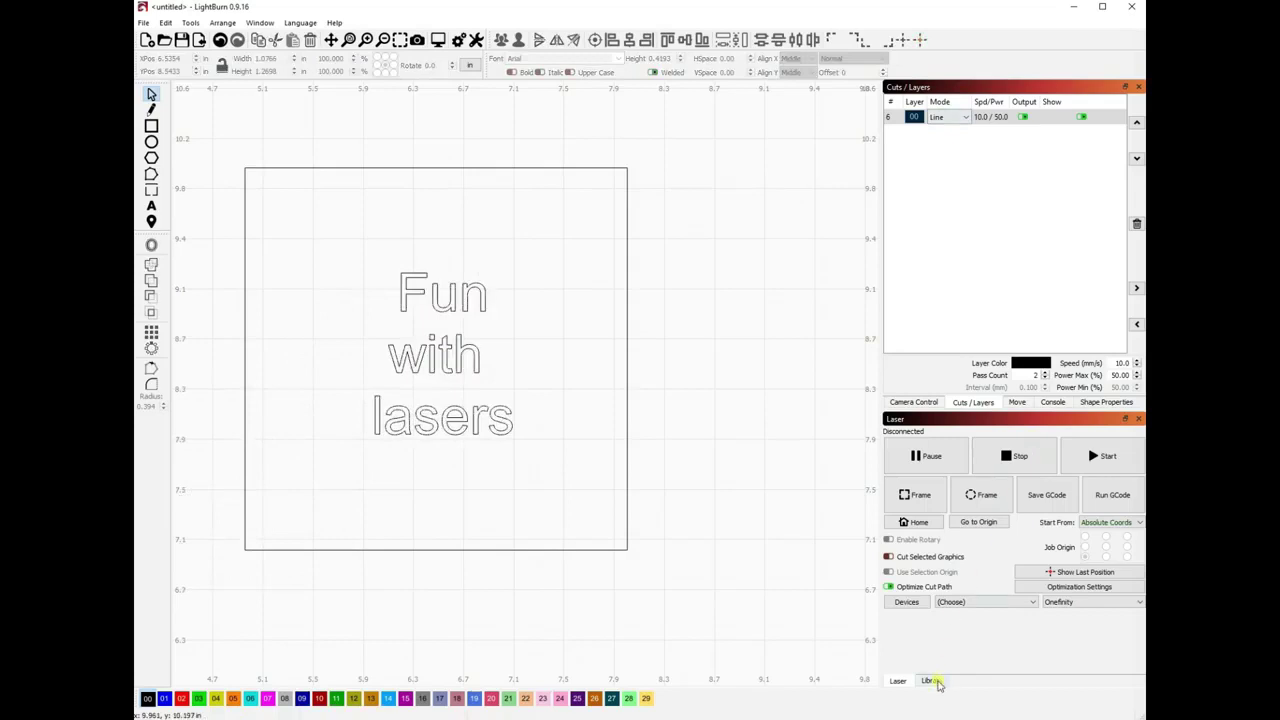
# Try assigning the Plywood (Generic) 0.0394in Fill preset to the layer shared by the square and text, and undo it.
pyautogui.click(937, 681)
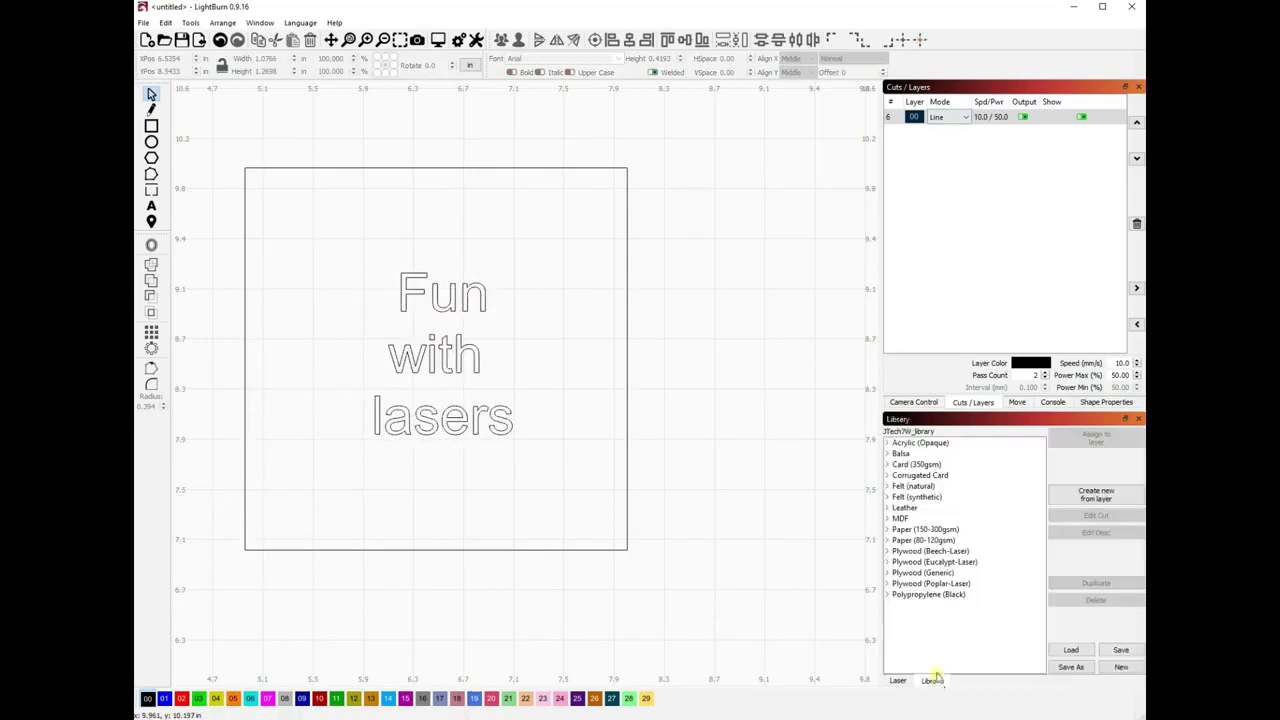
pyautogui.doubleClick(950, 575)
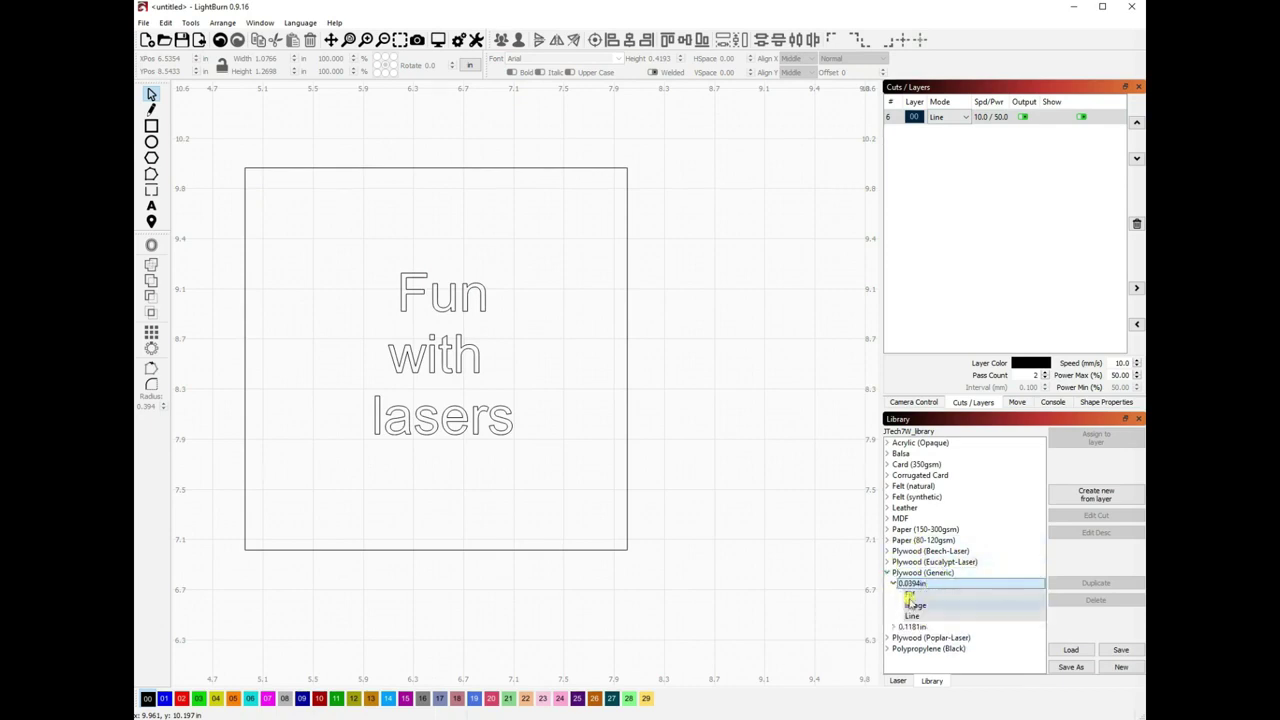
pyautogui.click(910, 595)
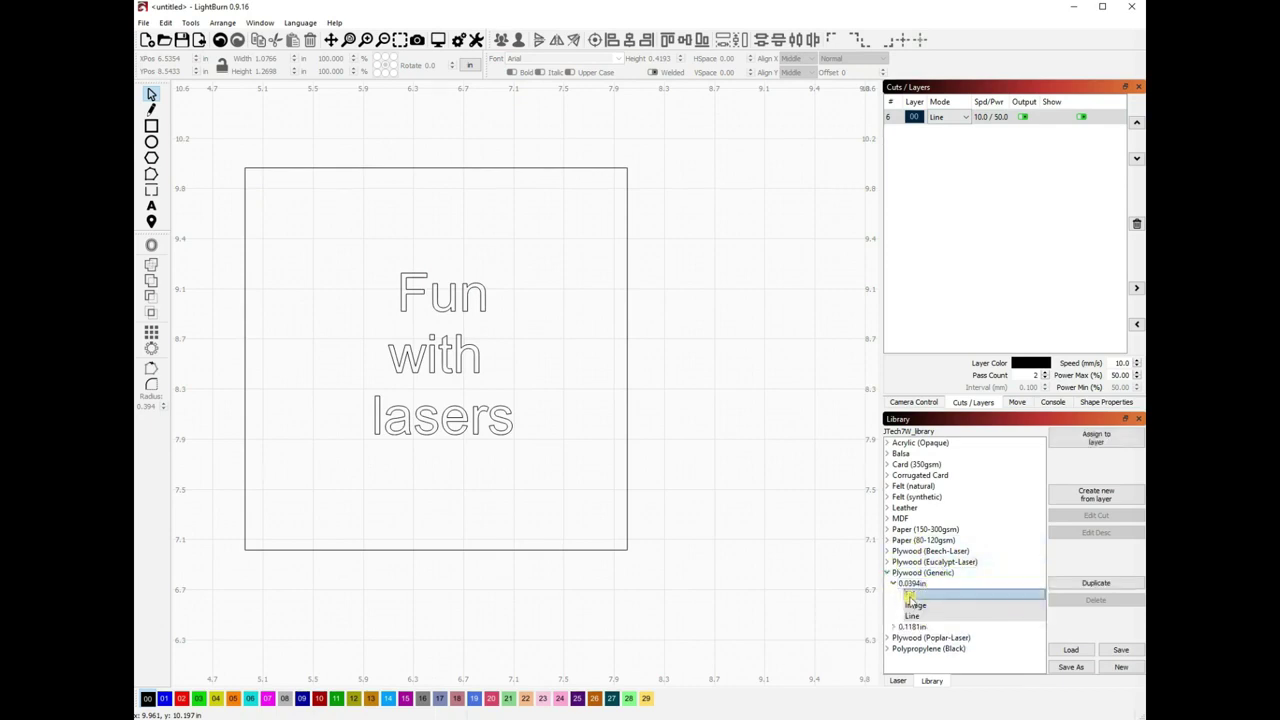
pyautogui.click(1097, 440)
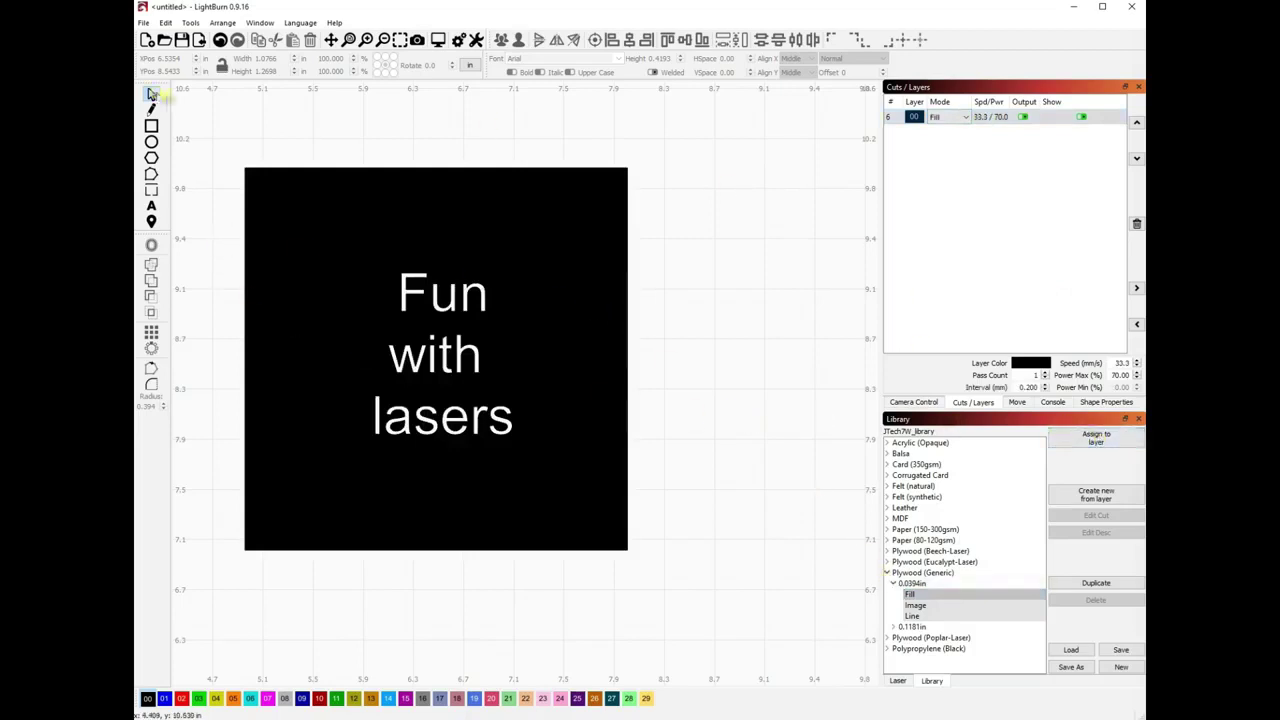
pyautogui.click(220, 40)
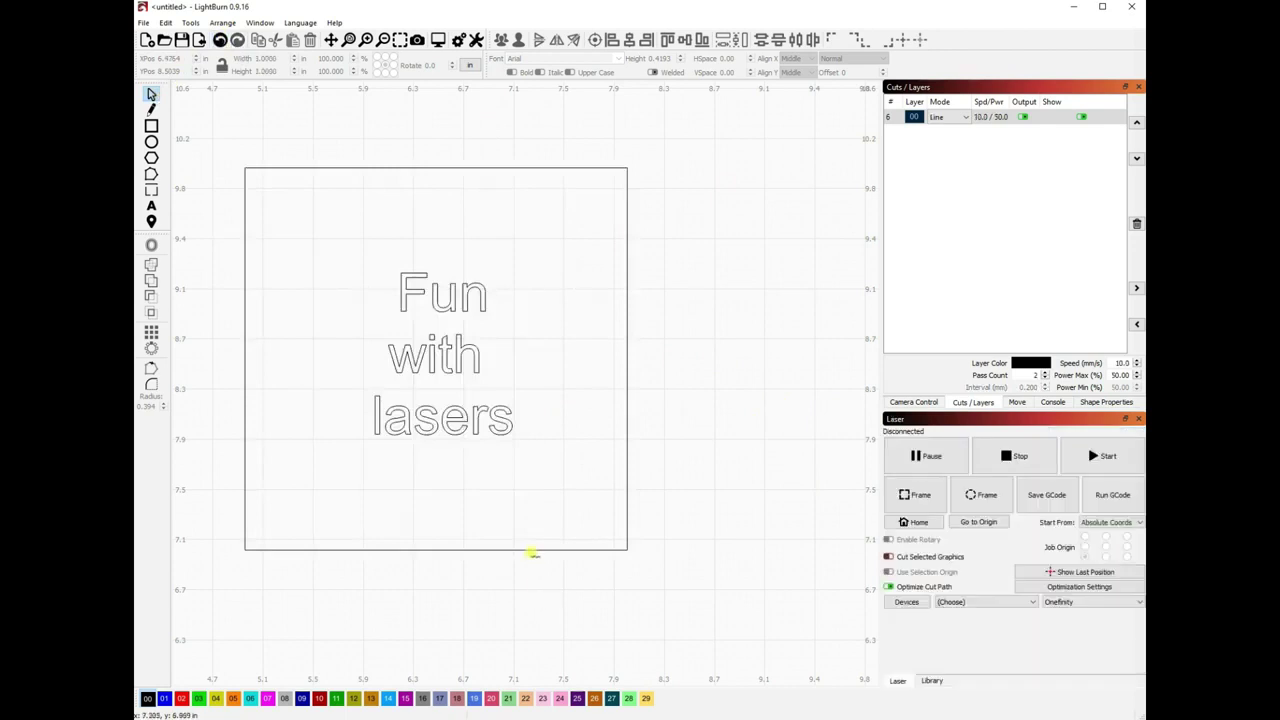
# Move the square outline to the blue layer 01 and deselect it.
pyautogui.click(529, 550)
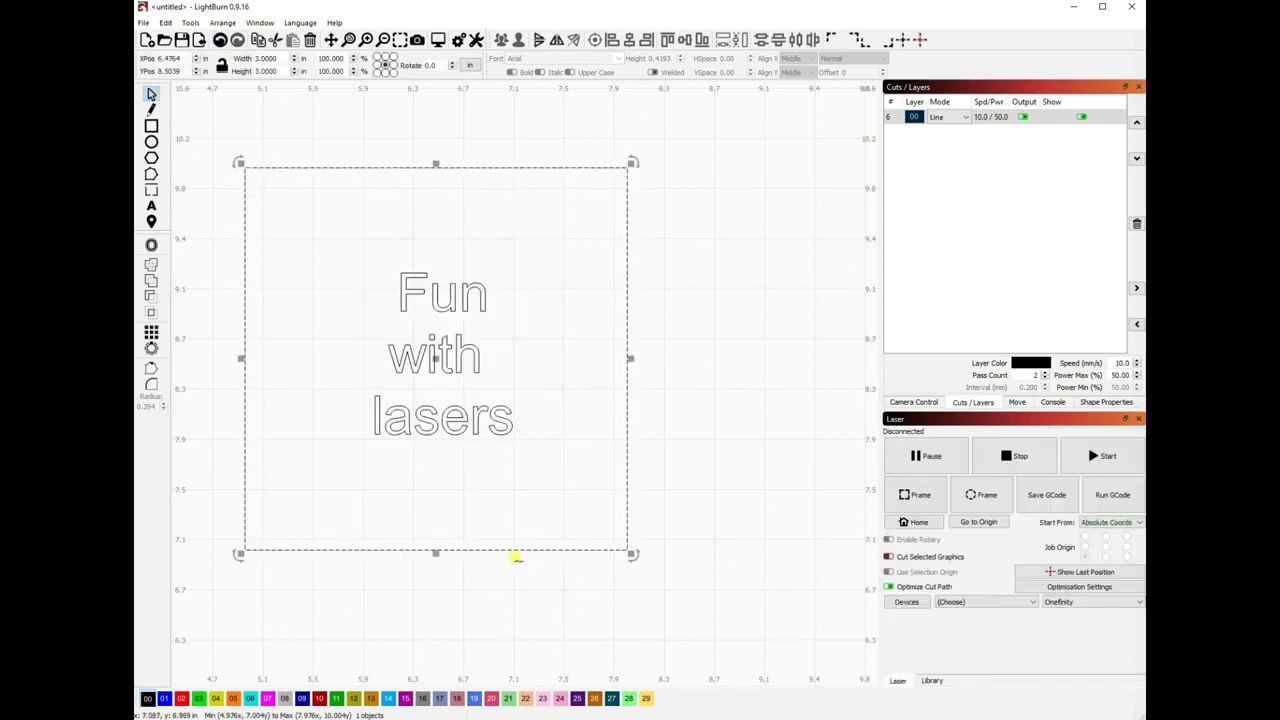
pyautogui.click(165, 698)
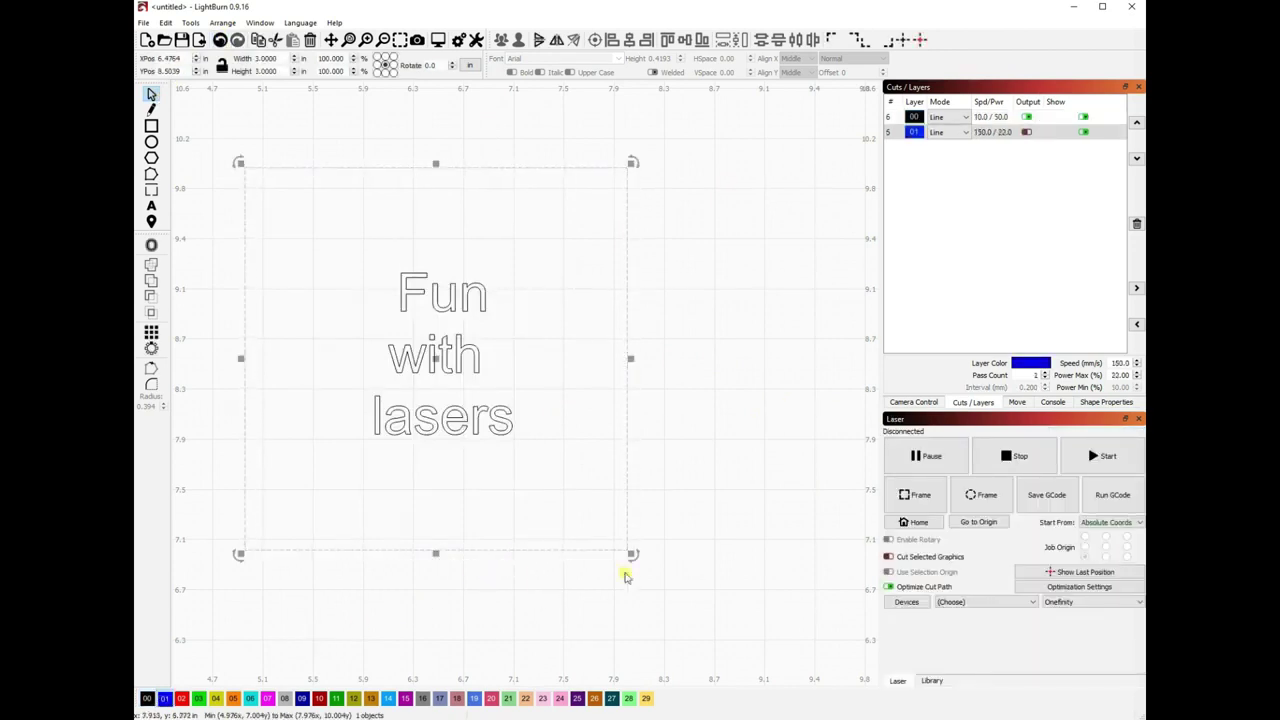
pyautogui.click(728, 406)
# Assign the Plywood (Generic) 0.0394in Fill preset to the text's black layer 00 and return to the laser controls.
pyautogui.click(1001, 118)
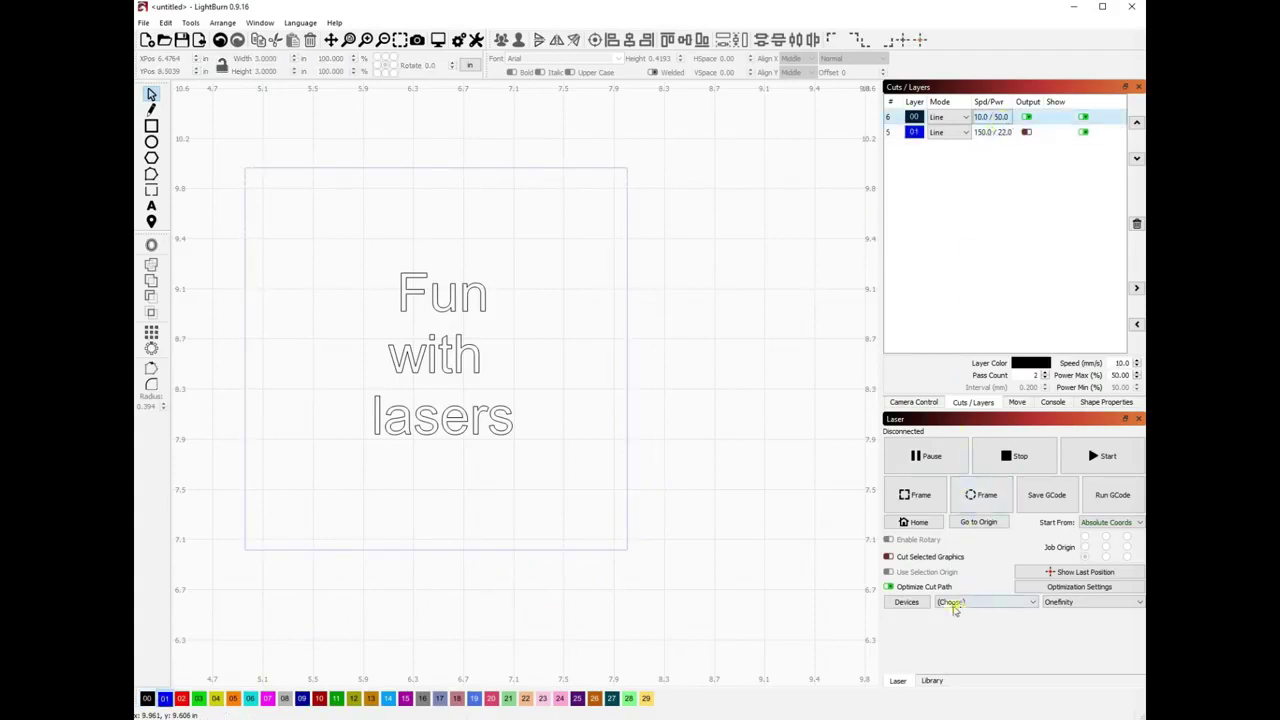
pyautogui.click(932, 680)
pyautogui.click(910, 594)
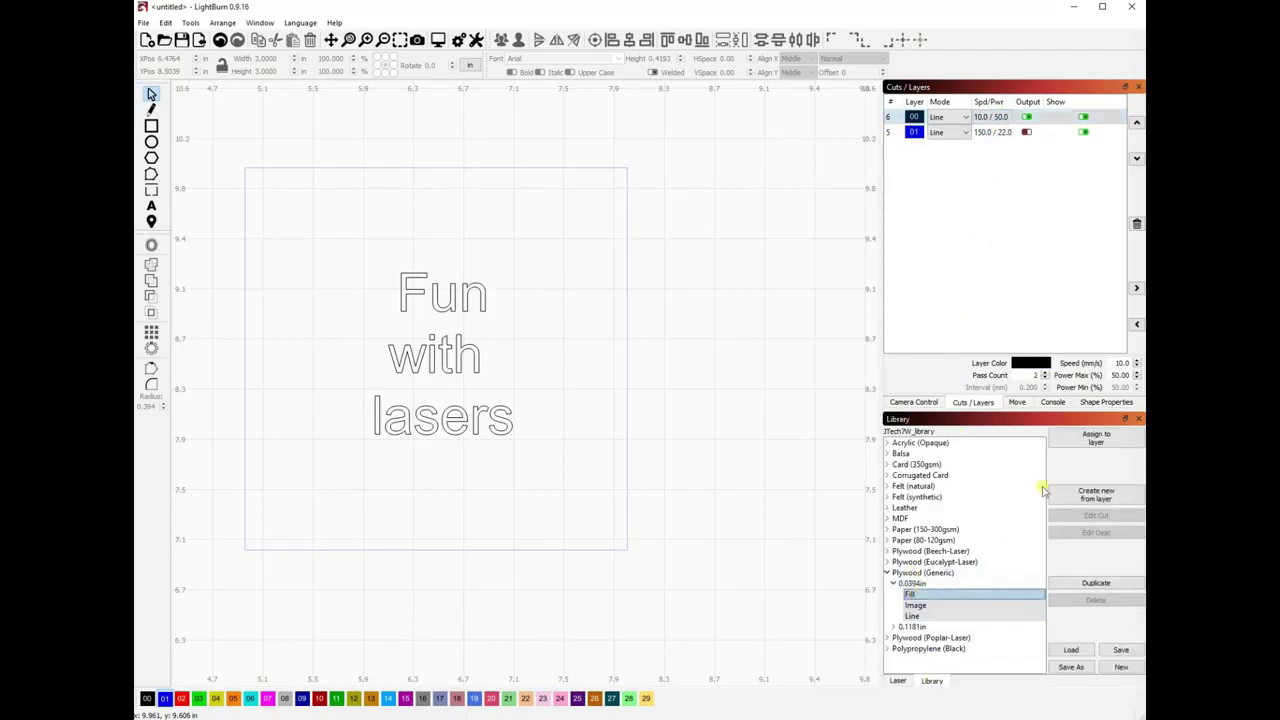
pyautogui.click(1092, 436)
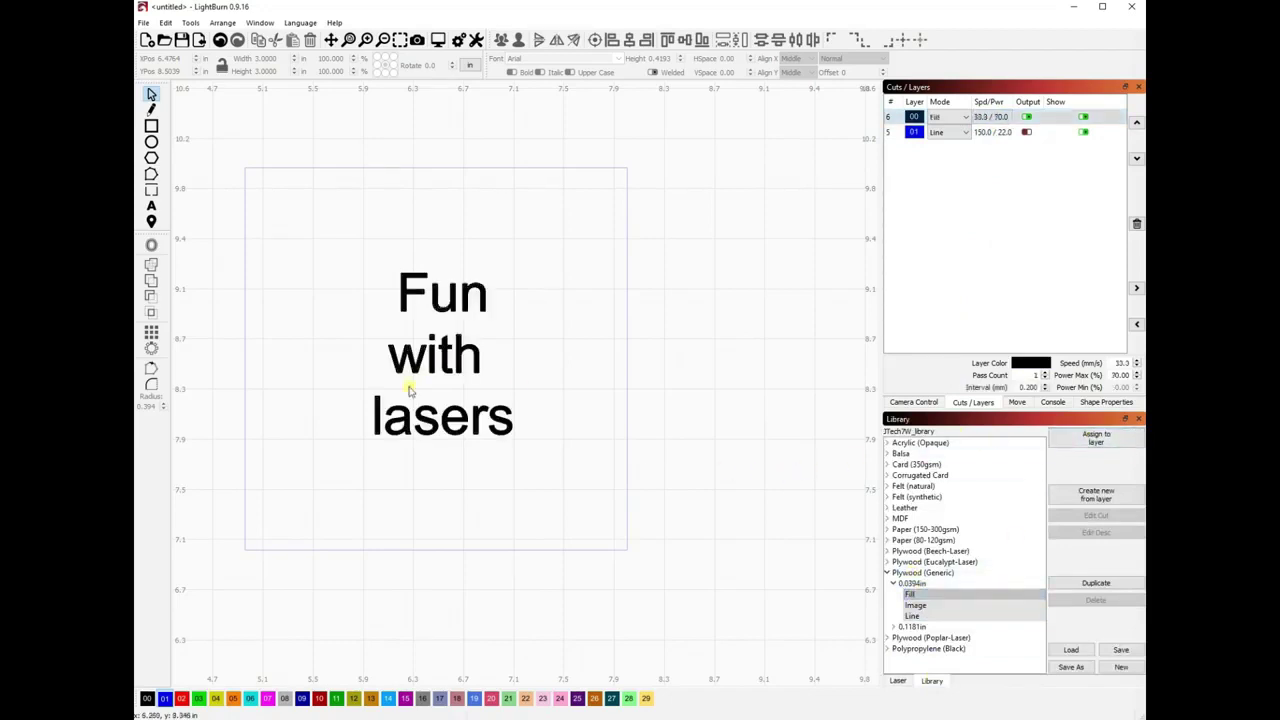
pyautogui.click(897, 680)
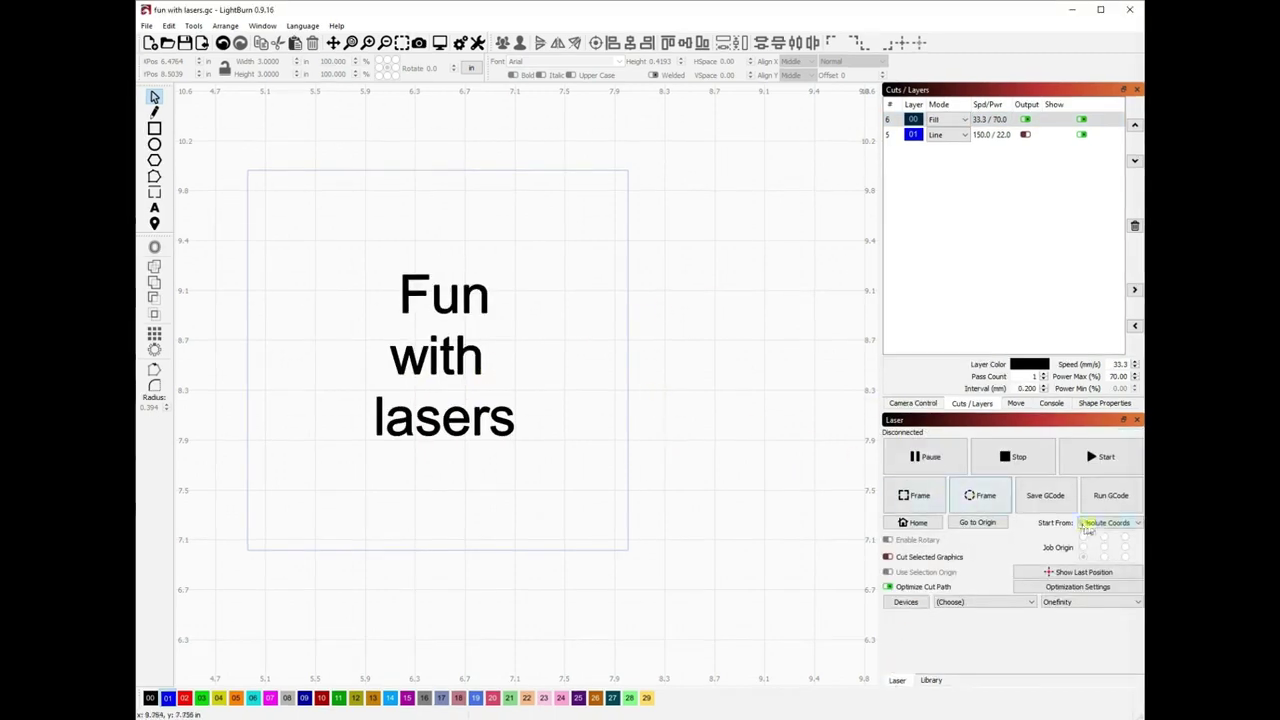
# Set the job to start from User Origin and try different job origin positions, ending on the lower-left one.
pyautogui.click(1099, 527)
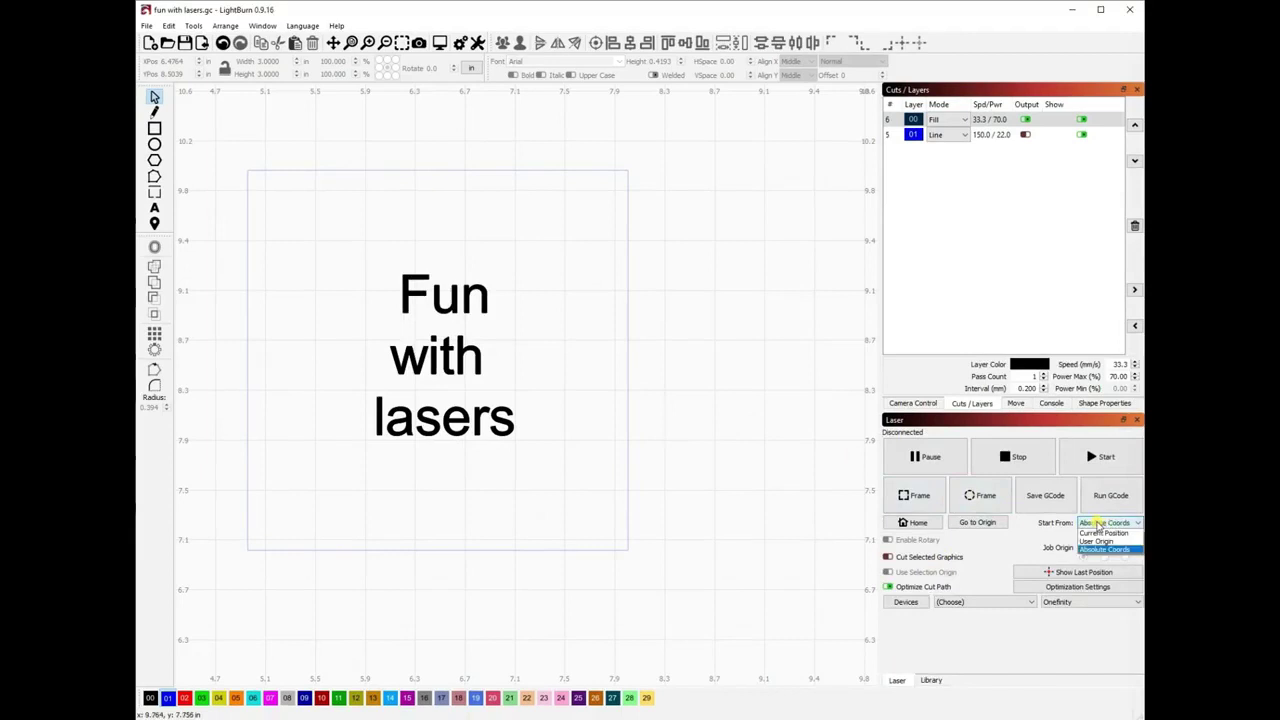
pyautogui.click(1105, 549)
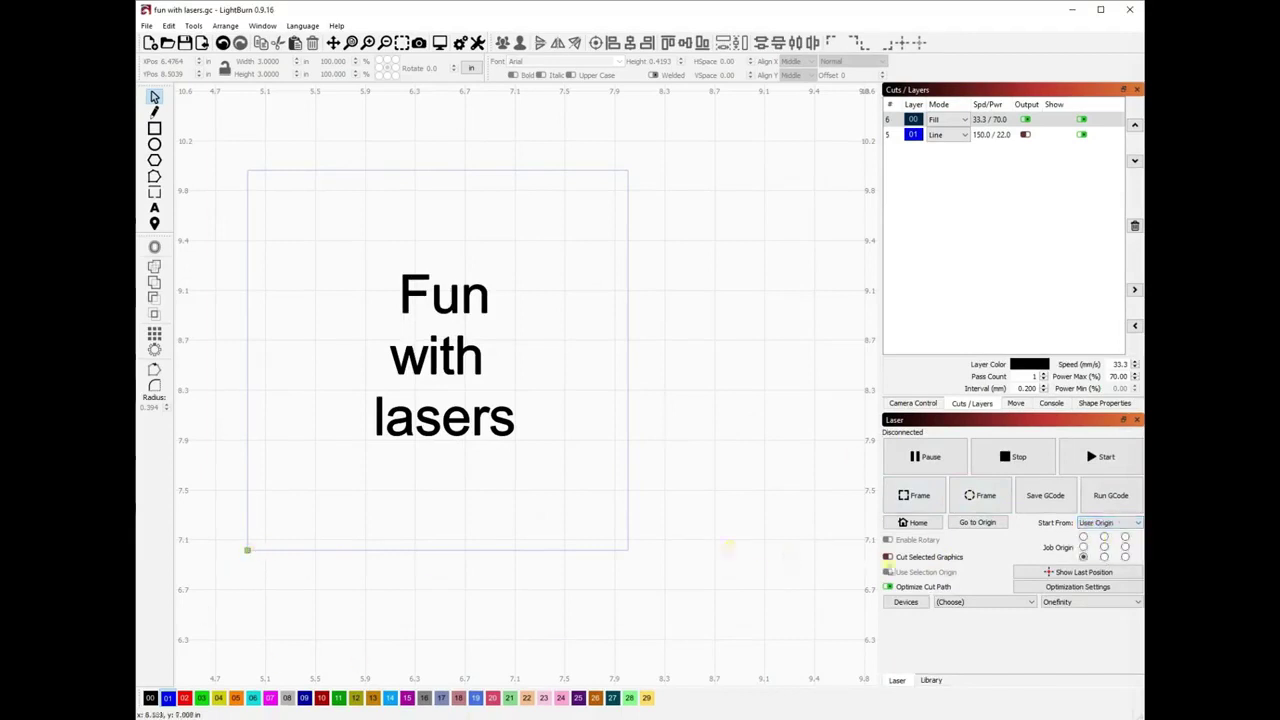
pyautogui.click(1083, 537)
pyautogui.click(1125, 537)
pyautogui.click(1125, 557)
pyautogui.click(1104, 547)
pyautogui.click(1083, 557)
# Save the job's GCode in Downloads under the name "fun with lasers".
pyautogui.click(1045, 497)
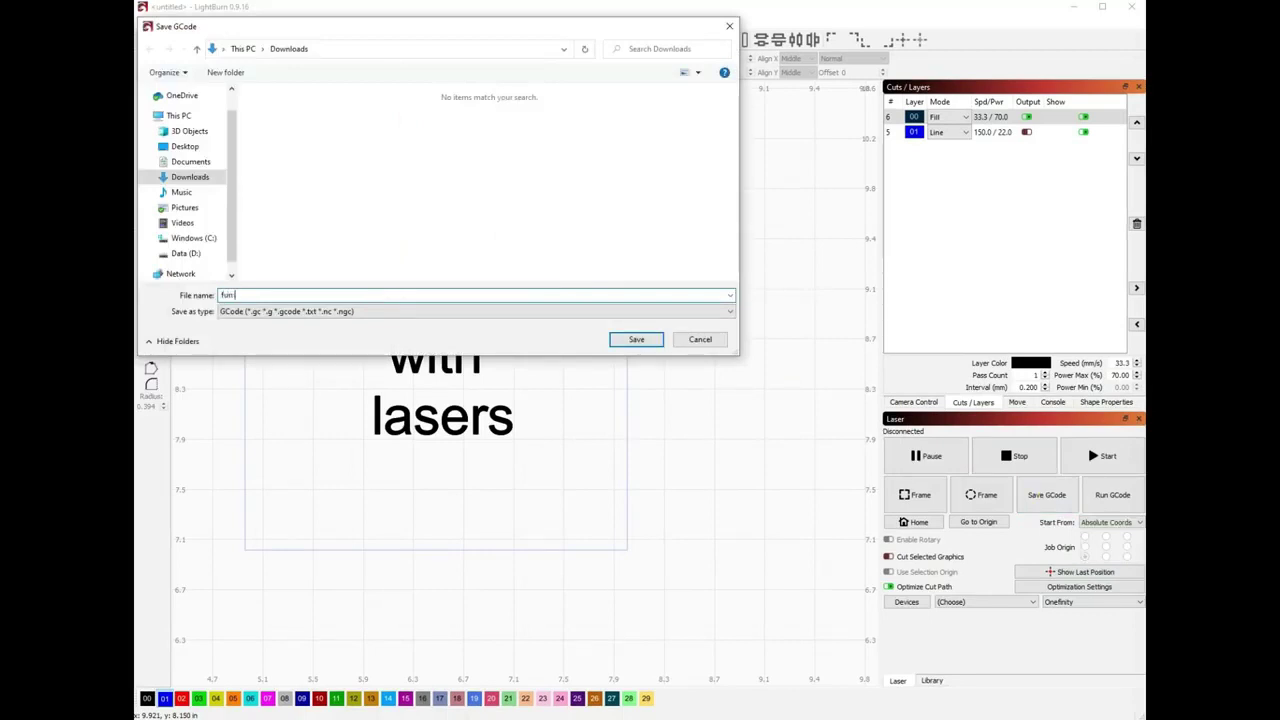
pyautogui.write('fun with lasers')
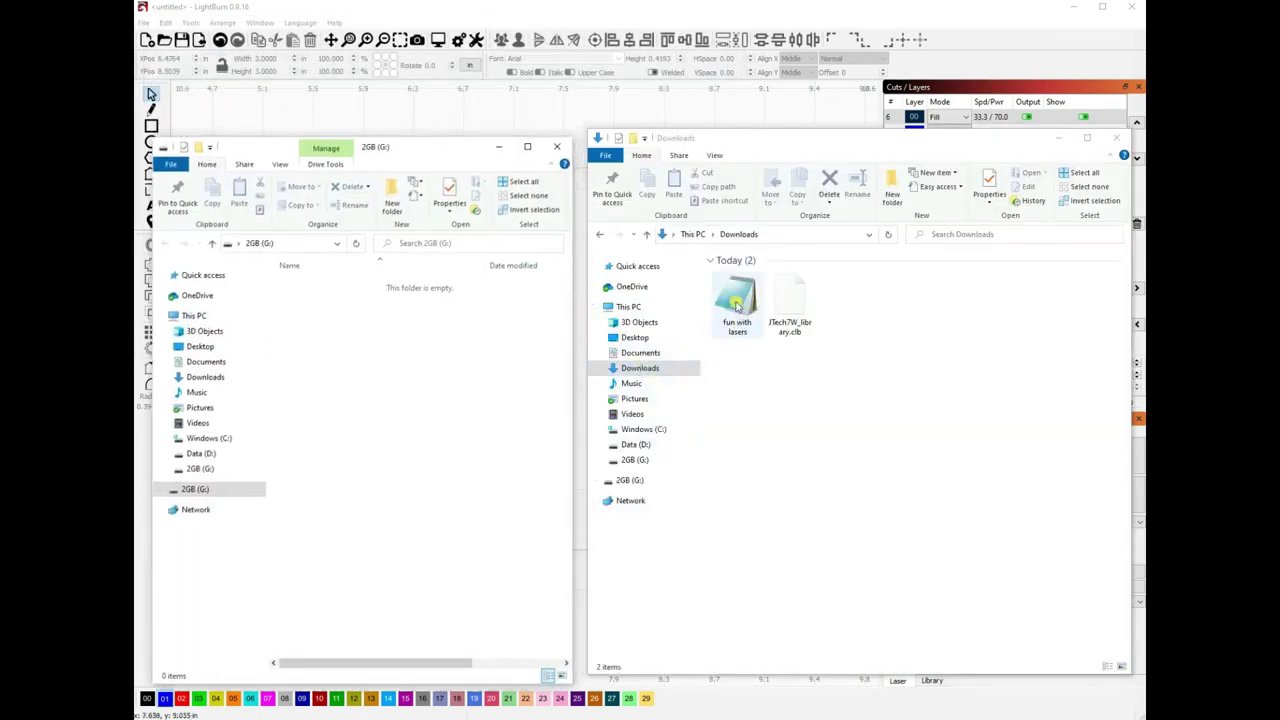
# Copy the "fun with lasers" file from Downloads to the 2GB (G:) drive and eject the drive.
pyautogui.rightClick(739, 304)
pyautogui.click(785, 520)
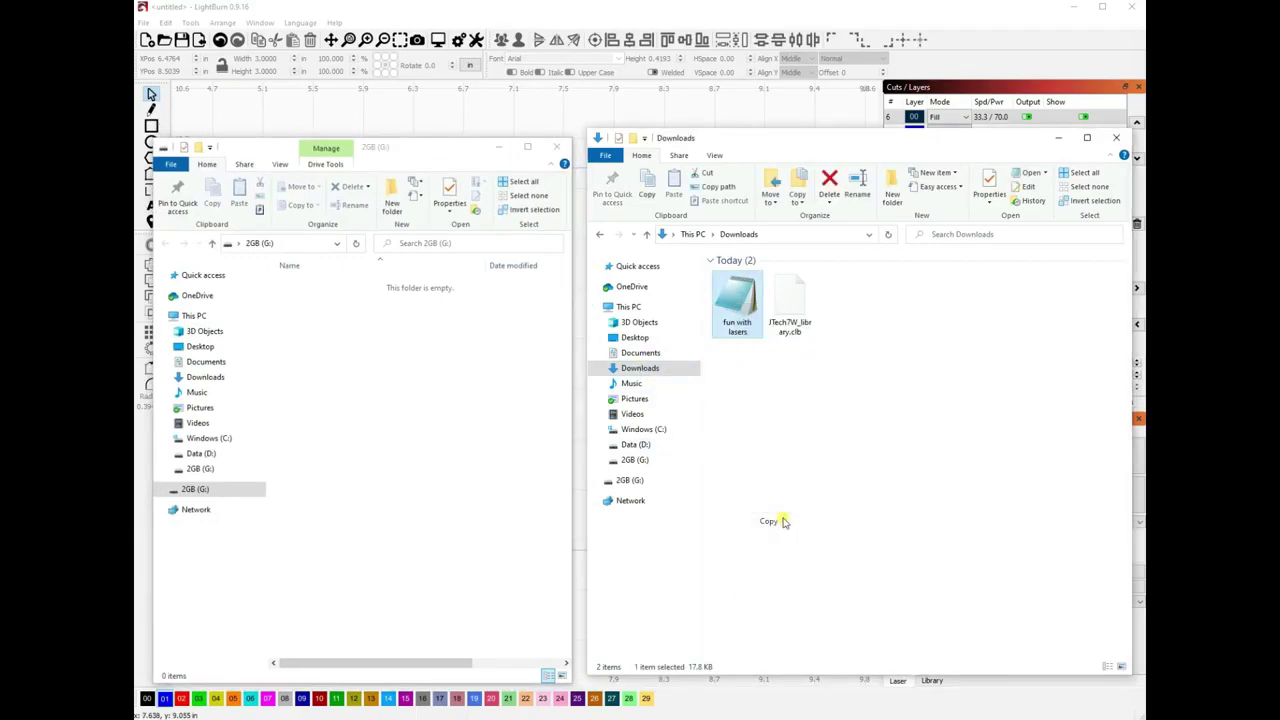
pyautogui.rightClick(316, 345)
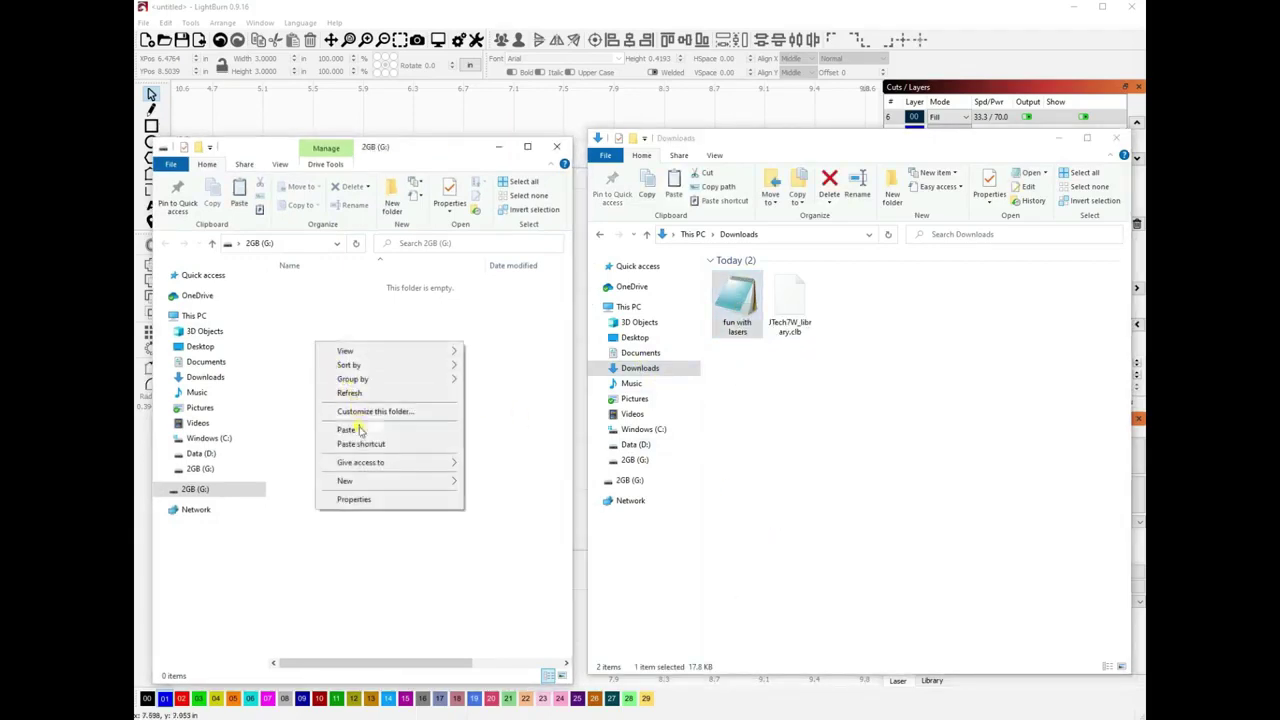
pyautogui.click(358, 430)
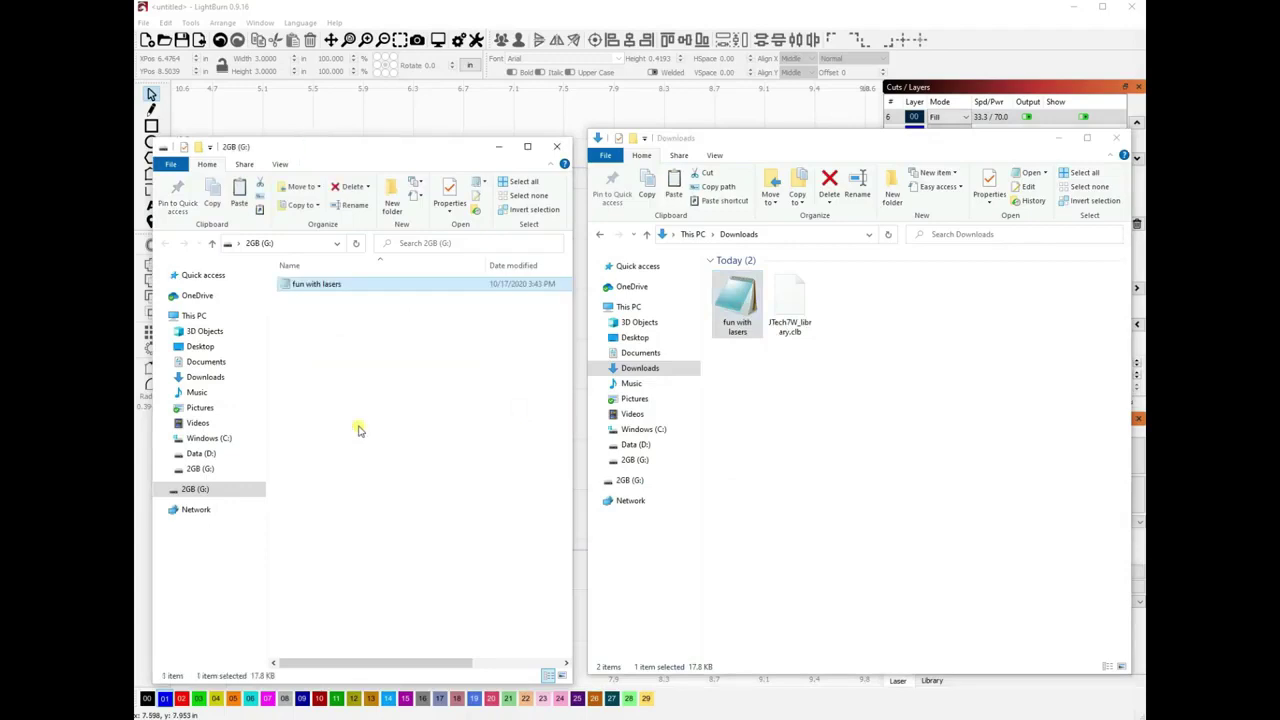
pyautogui.rightClick(198, 489)
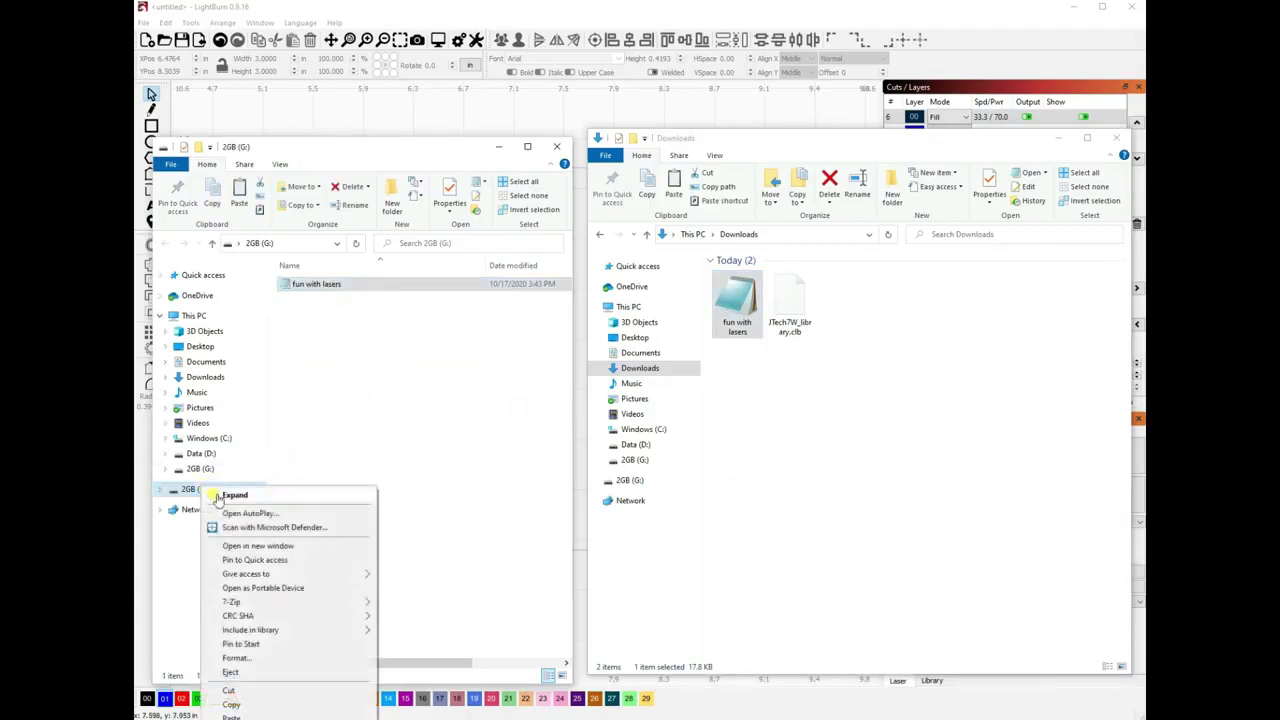
pyautogui.click(319, 672)
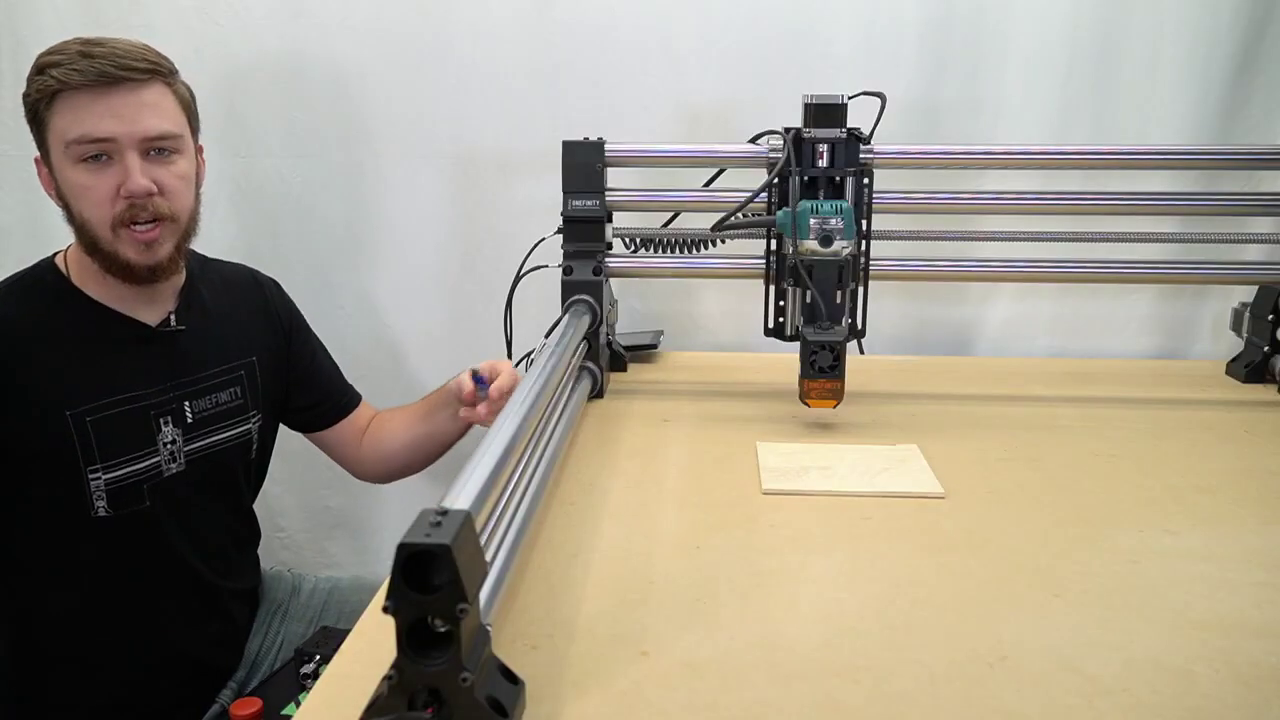